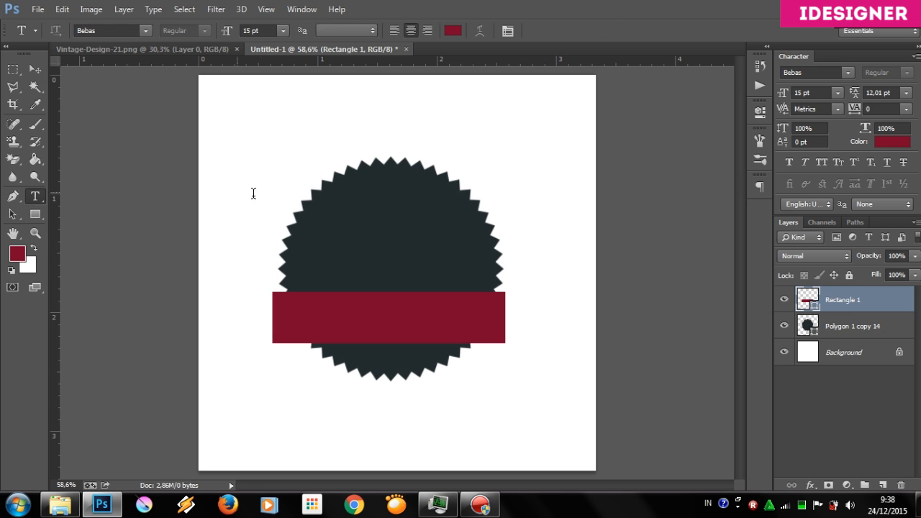
# Add the text "iDesigner" in Bebas, scale it down to about 9.7 pt and place it on the red rectangle
pyautogui.write('iDesigner')
pyautogui.click(34, 69)
pyautogui.moveTo(229, 151); pyautogui.dragTo(383, 229)
pyautogui.hotkey('ctrl', 't')
pyautogui.moveTo(524, 274); pyautogui.dragTo(450, 256)
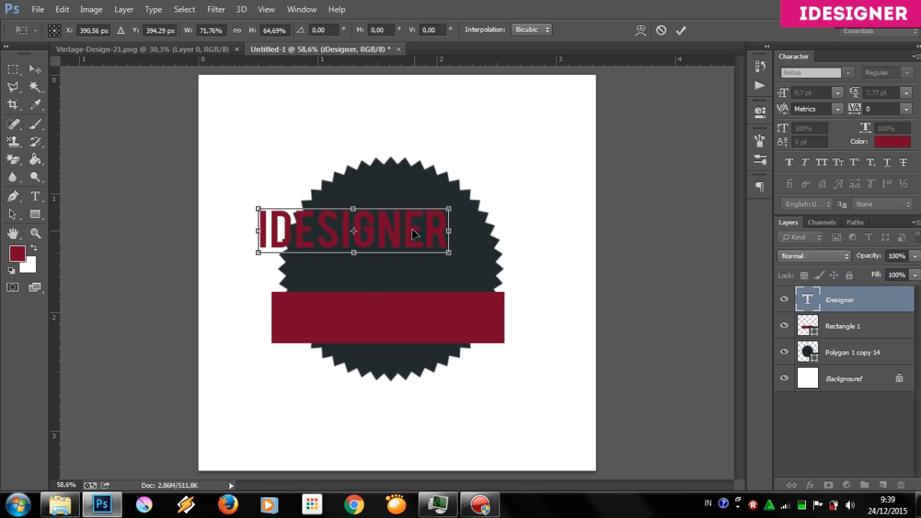
pyautogui.moveTo(415, 236); pyautogui.dragTo(443, 319)
pyautogui.click(43, 200)
pyautogui.press('Return')
# Recolour the iDesigner text white
pyautogui.doubleClick(368, 319)
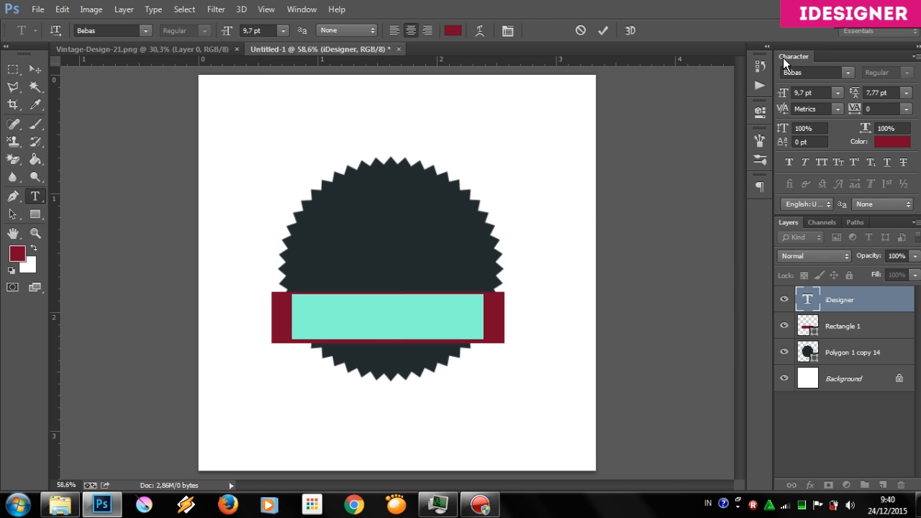
pyautogui.click(302, 9)
pyautogui.click(337, 10)
pyautogui.click(892, 142)
pyautogui.click(566, 131)
pyautogui.click(823, 238)
# Shrink the iDesigner text to about 8.5 pt so it sits inside the red rectangle with more margin
pyautogui.click(35, 68)
pyautogui.scroll(-2, 374, 245)
pyautogui.scroll(3, 400, 304)
pyautogui.hotkey('ctrl', 't')
pyautogui.moveTo(499, 344); pyautogui.dragTo(484, 339)
pyautogui.press('Return')
pyautogui.scroll(-1, 381, 303)
# Add the text "BELAJAR BARENG" in Bebas 15 pt beside the badge, using the badge's dark colour
pyautogui.click(35, 196)
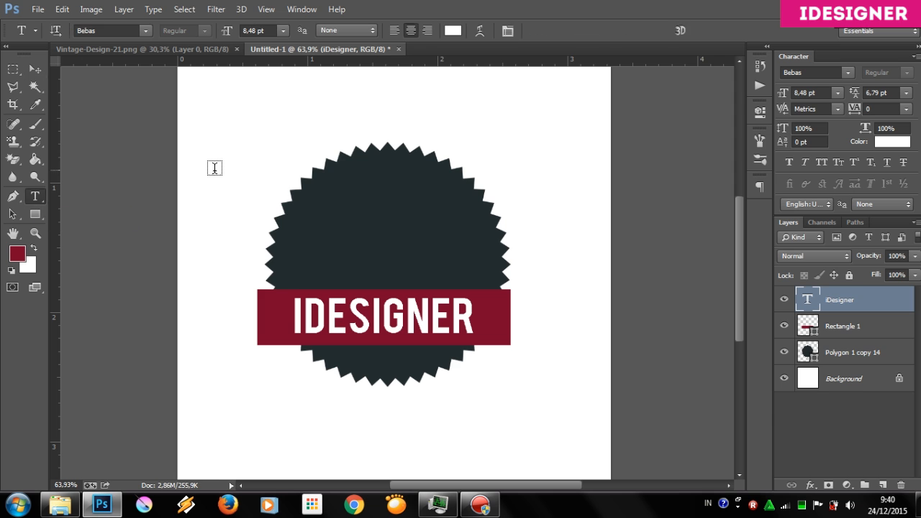
pyautogui.click(235, 195)
pyautogui.click(452, 30)
pyautogui.click(452, 174)
pyautogui.press('Return')
pyautogui.write('BELAJAR BARENG')
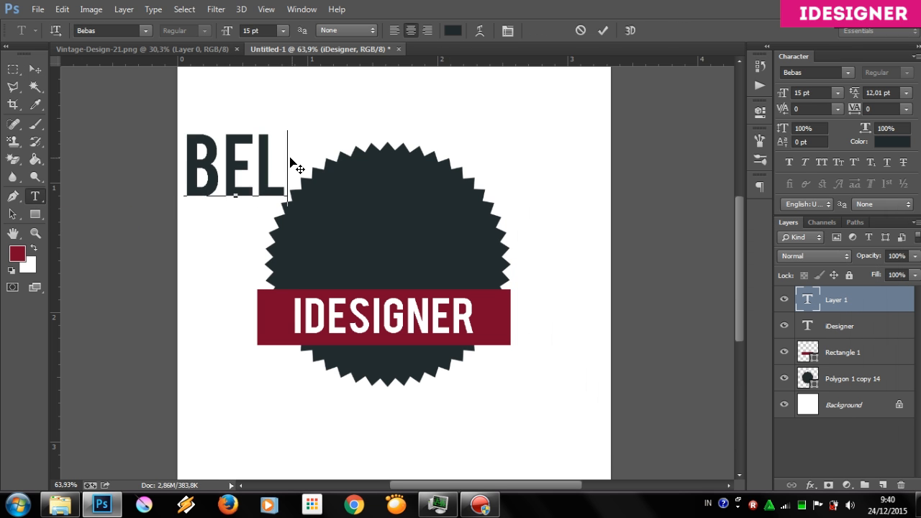
# Scale the BELAJAR BARENG text down to about 5.9 pt and move it over the badge's upper edge
pyautogui.click(35, 69)
pyautogui.hotkey('ctrl', 't')
pyautogui.moveTo(475, 205); pyautogui.dragTo(207, 166)
pyautogui.moveTo(180, 150); pyautogui.dragTo(466, 240)
pyautogui.moveTo(492, 256); pyautogui.dragTo(475, 251)
pyautogui.press('Return')
pyautogui.click(37, 197)
pyautogui.click(368, 218)
pyautogui.click(850, 331)
pyautogui.click(35, 69)
pyautogui.moveTo(105, 215); pyautogui.dragTo(71, 167)
# Recolour the BELAJAR BARENG text white (ffffff)
pyautogui.doubleClick(807, 299)
pyautogui.click(892, 142)
pyautogui.click(534, 244)
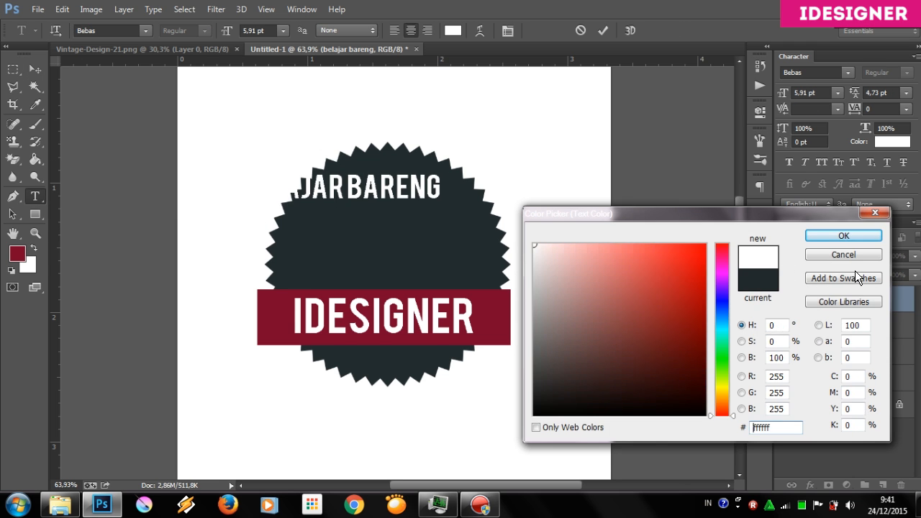
pyautogui.click(845, 235)
# Scale the BELAJAR BARENG text to about 4.9 pt and centre it in the badge's upper half
pyautogui.click(35, 69)
pyautogui.hotkey('ctrl', 't')
pyautogui.moveTo(375, 205); pyautogui.dragTo(421, 241)
pyautogui.press('Return')
# Delete the word BARENG so the upper text reads only "BELAJAR"
pyautogui.click(35, 196)
pyautogui.moveTo(390, 214); pyautogui.dragTo(494, 218)
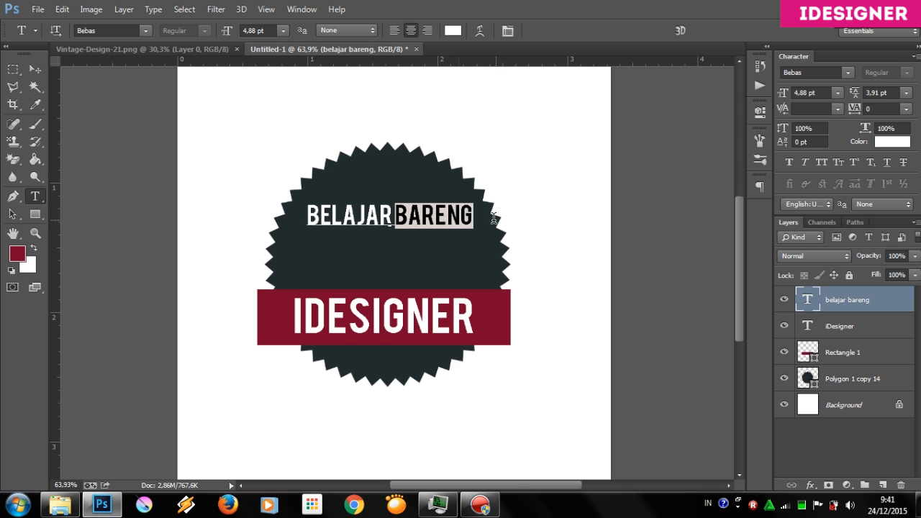
pyautogui.press('BackSpace')
pyautogui.click(39, 69)
# Draw an ellipse shape as a circle about 418 px across over the badge
pyautogui.hotkey('ctrl', '0')
pyautogui.click(36, 214)
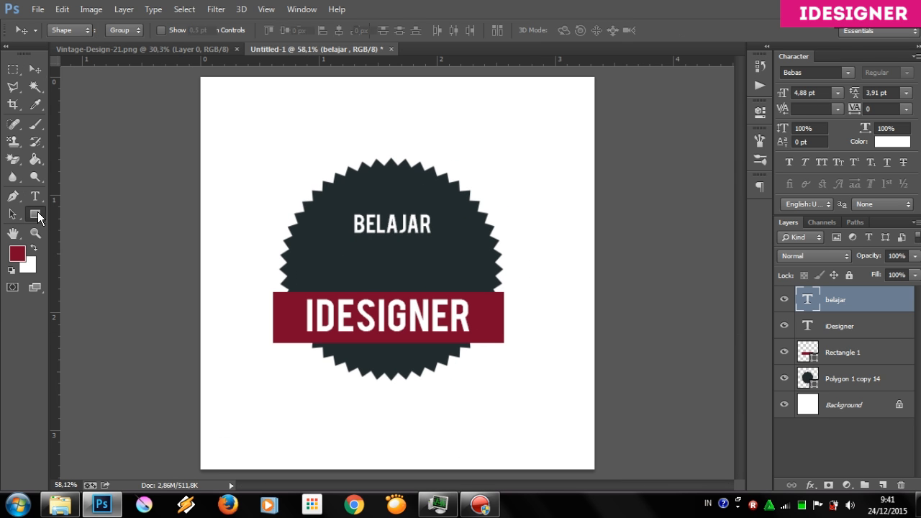
pyautogui.moveTo(33, 215); pyautogui.dragTo(79, 237)
pyautogui.moveTo(325, 202); pyautogui.dragTo(490, 366)
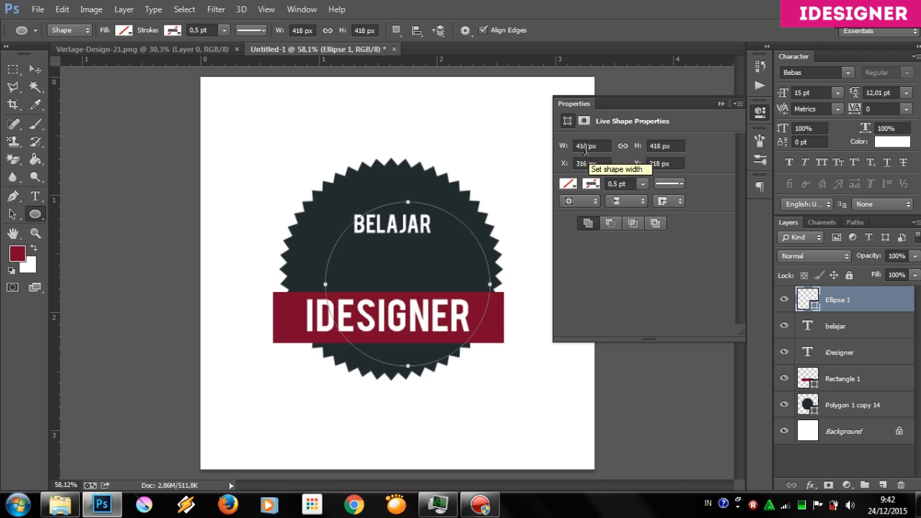
# Give the circle a white 0.5 pt stroke
pyautogui.click(588, 184)
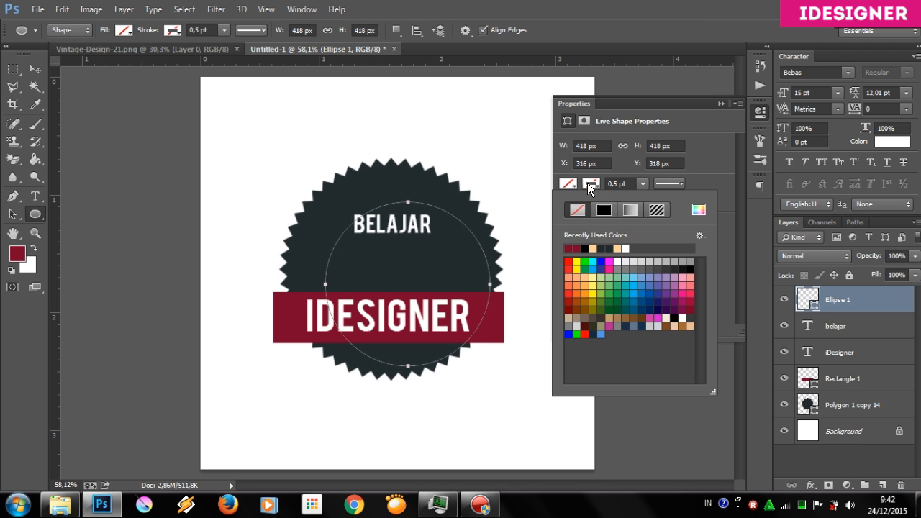
pyautogui.click(627, 247)
pyautogui.moveTo(643, 184)
pyautogui.mouseDown()
pyautogui.moveTo(659, 200)
pyautogui.moveTo(576, 188)
pyautogui.mouseUp()
pyautogui.write('5')
pyautogui.press('Return')
pyautogui.press('v')
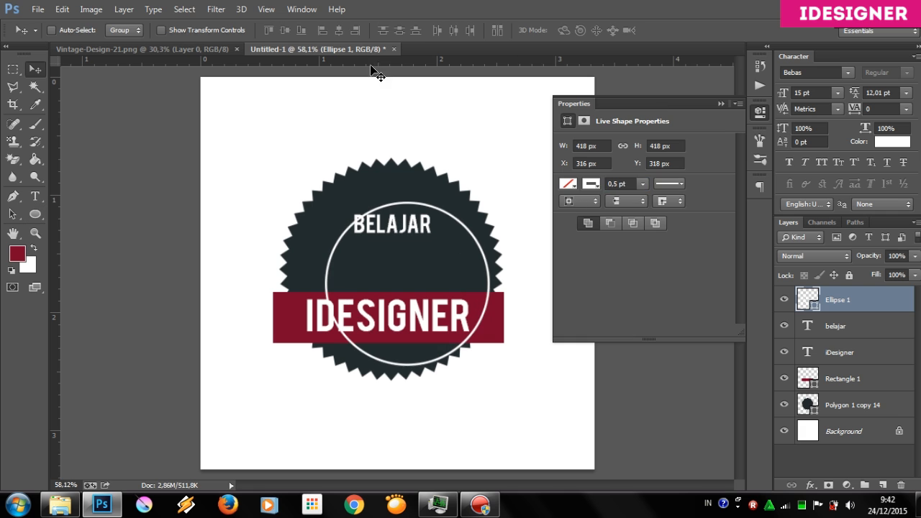
# Put the circle's layer beneath the red rectangle and enlarge the circle to sit centred just inside the badge's serrated edge
pyautogui.moveTo(837, 302); pyautogui.dragTo(852, 362)
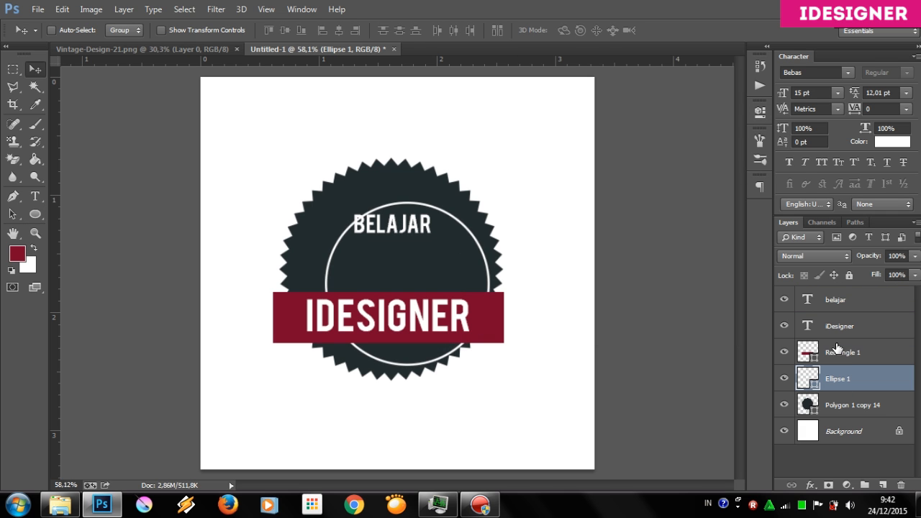
pyautogui.moveTo(475, 285); pyautogui.dragTo(467, 273)
pyautogui.hotkey('ctrl', 't')
pyautogui.moveTo(311, 192); pyautogui.dragTo(291, 181)
pyautogui.moveTo(475, 355); pyautogui.dragTo(486, 370)
pyautogui.moveTo(482, 178); pyautogui.dragTo(485, 174)
pyautogui.press('Return')
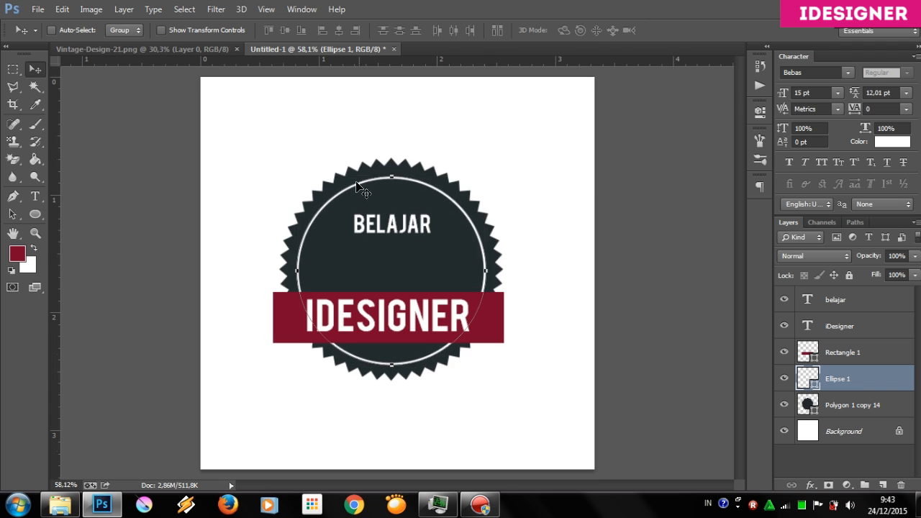
pyautogui.scroll(-1, 376, 187)
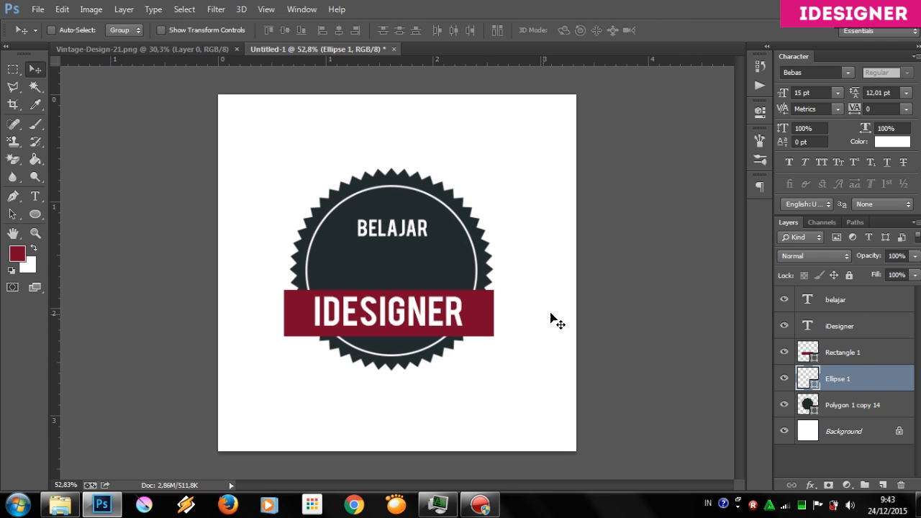
pyautogui.click(810, 304)
pyautogui.keyDown('alt'); pyautogui.moveTo(411, 229); pyautogui.dragTo(411, 248); pyautogui.keyUp('alt')
pyautogui.press('t')
pyautogui.press('v')
pyautogui.hotkey('ctrl', 'z')
pyautogui.rightClick(864, 303)
pyautogui.press('Escape')
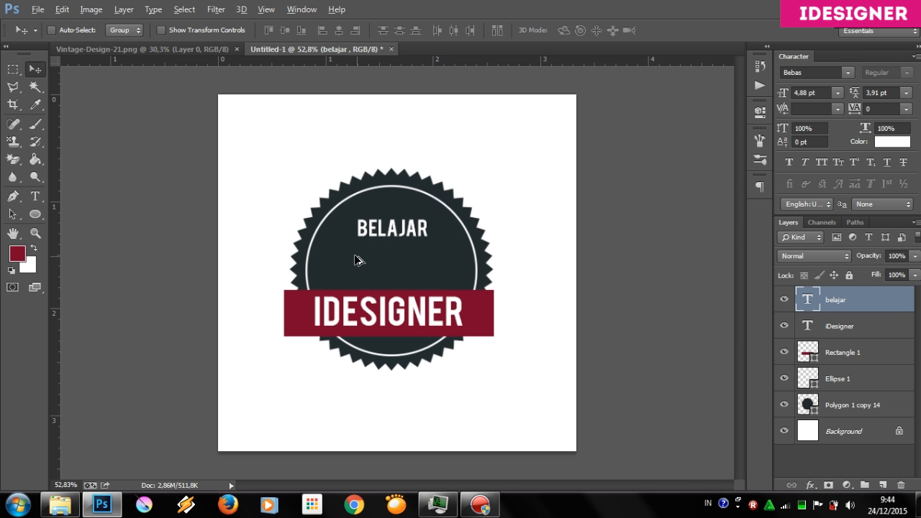
# Duplicate the BELAJAR text directly below itself and change the copy to "DESAIN"
pyautogui.rightClick(855, 302)
pyautogui.press('Escape')
pyautogui.keyDown('alt'); pyautogui.moveTo(394, 227); pyautogui.dragTo(395, 244); pyautogui.keyUp('alt')
pyautogui.press('t')
pyautogui.click(400, 247)
pyautogui.hotkey('ctrl', 'a')
pyautogui.write('DES')
# Enlarge the DESAIN text to about 10.7 pt, filling the space between BELAJAR and the red rectangle
pyautogui.click(35, 69)
pyautogui.hotkey('ctrl', 't')
pyautogui.keyDown('shift'); pyautogui.moveTo(365, 256); pyautogui.dragTo(325, 270); pyautogui.keyUp('shift')
pyautogui.keyDown('shift'); pyautogui.moveTo(422, 270); pyautogui.dragTo(449, 280); pyautogui.keyUp('shift')
pyautogui.press('Return')
pyautogui.scroll(1, 82, 185)
# Change the font of the upper Belajar text to the Rurable script font
pyautogui.click(35, 195)
pyautogui.scroll(1, 391, 228)
pyautogui.click(391, 226)
pyautogui.hotkey('ctrl', 'a')
pyautogui.click(146, 31)
pyautogui.click(114, 105)
pyautogui.click(147, 31)
pyautogui.moveTo(298, 95); pyautogui.dragTo(278, 301)
pyautogui.click(277, 288)
# Try a horizontal Arc warp with a reduced bend on the Belajar text
pyautogui.click(375, 227)
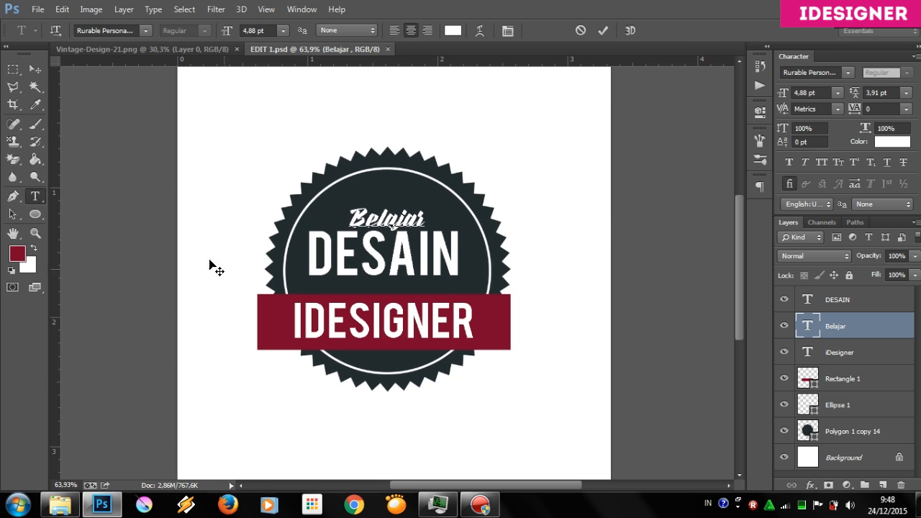
pyautogui.click(479, 30)
pyautogui.click(677, 86)
pyautogui.click(687, 178)
pyautogui.click(694, 86)
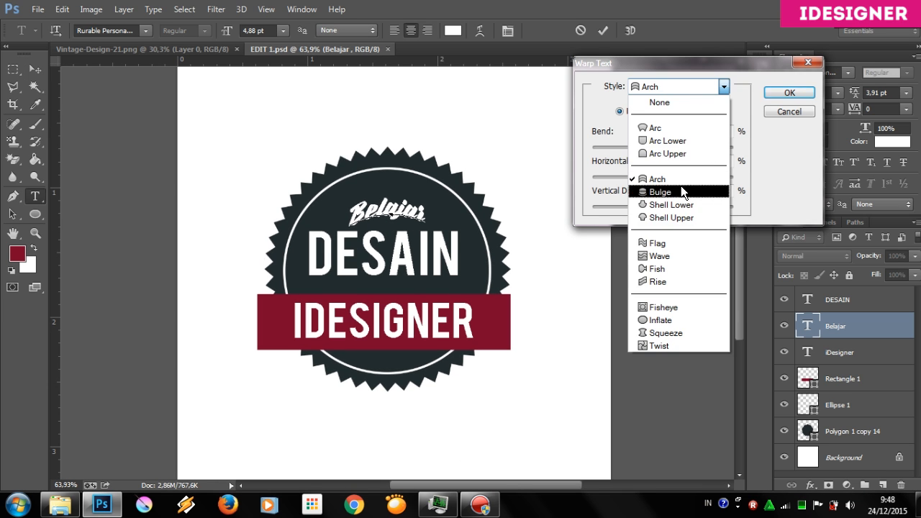
pyautogui.click(658, 125)
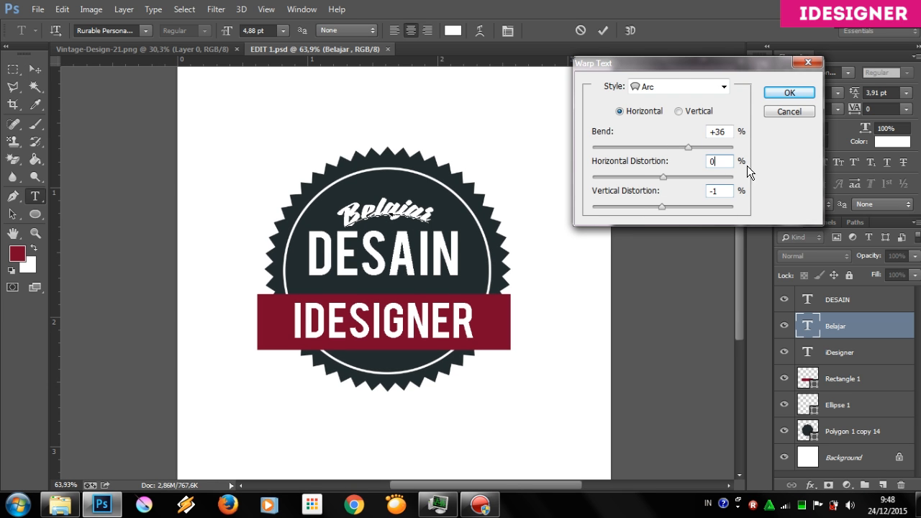
pyautogui.moveTo(688, 148); pyautogui.dragTo(676, 150)
pyautogui.click(790, 97)
# Try adjusting the size of the warped Belajar text with Free Transform
pyautogui.click(35, 69)
pyautogui.scroll(-5, 509, 244)
pyautogui.scroll(6, 435, 232)
pyautogui.hotkey('ctrl', 't')
pyautogui.moveTo(451, 222); pyautogui.dragTo(455, 233)
pyautogui.press('Return')
# Undo the transform and the Arc warp on the Belajar text
pyautogui.scroll(-3, 247, 208)
pyautogui.press('t')
pyautogui.click(390, 221)
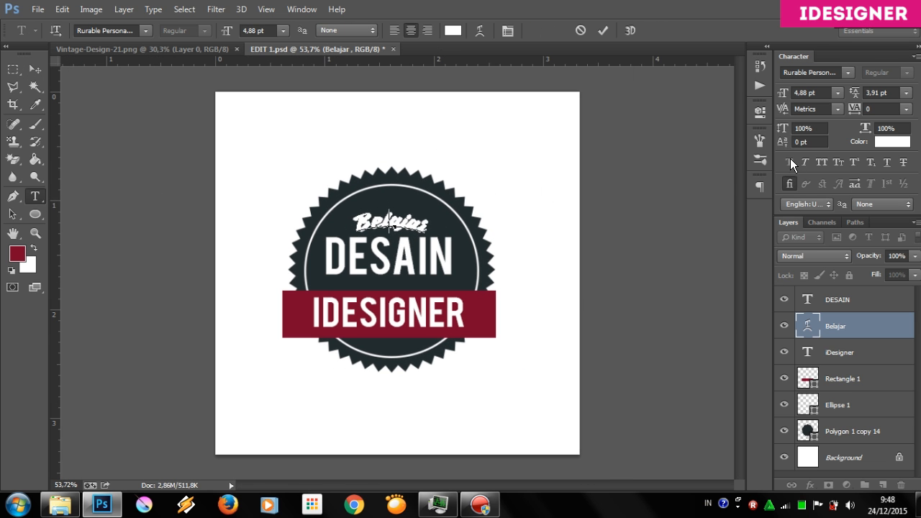
pyautogui.scroll(-3, 447, 256)
pyautogui.scroll(10, 403, 226)
pyautogui.scroll(-7, 396, 198)
pyautogui.hotkey('ctrl', 'alt', 'z')
pyautogui.hotkey('ctrl', 'alt', 'z')
# Nudge the Belajar text up slightly and add a thin horizontal white line on each side of it with rectangle shapes
pyautogui.moveTo(389, 219); pyautogui.dragTo(389, 214)
pyautogui.scroll(1, 364, 215)
pyautogui.rightClick(35, 214)
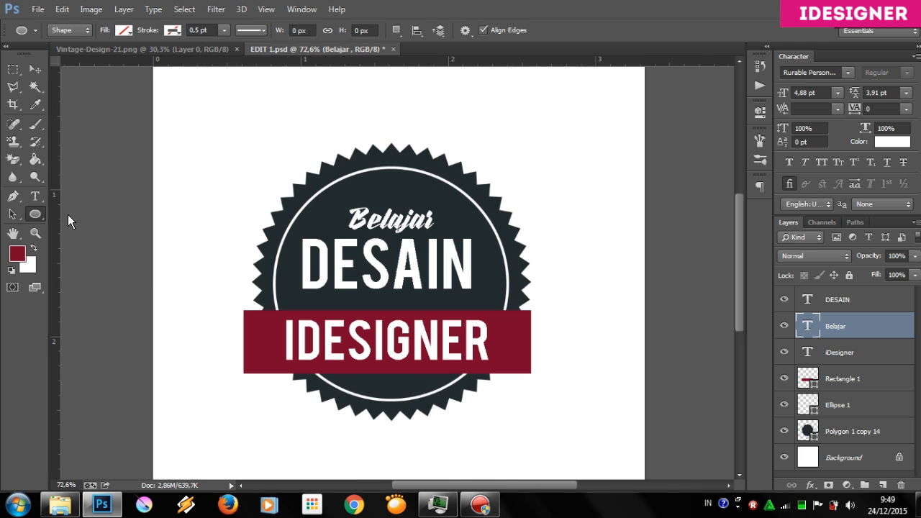
pyautogui.click(68, 213)
pyautogui.scroll(4, 323, 208)
pyautogui.moveTo(358, 228); pyautogui.dragTo(559, 242)
pyautogui.press('v')
pyautogui.scroll(2, 385, 195)
pyautogui.scroll(-9, 456, 264)
pyautogui.scroll(2, 453, 264)
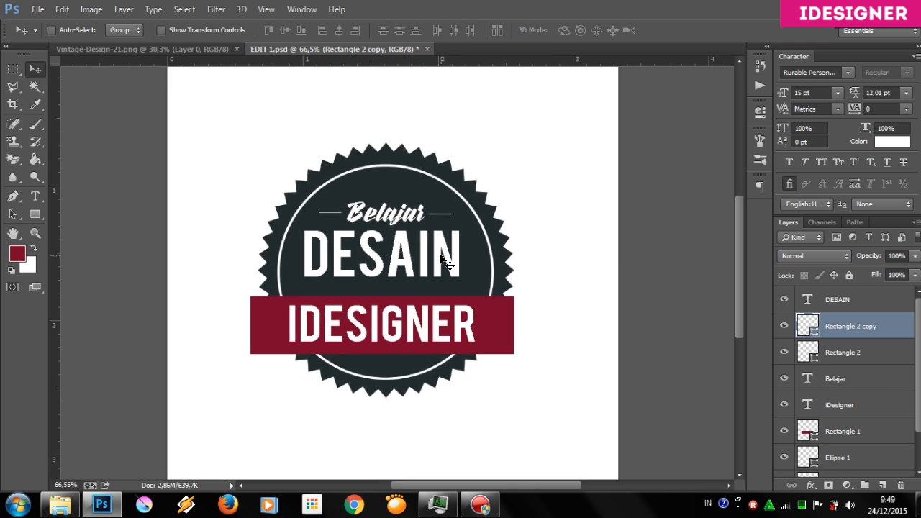
# Merge the two thin line shapes beside Belajar into one shape layer
pyautogui.keyDown('shift'); pyautogui.click(843, 360); pyautogui.keyUp('shift')
pyautogui.rightClick(843, 360)
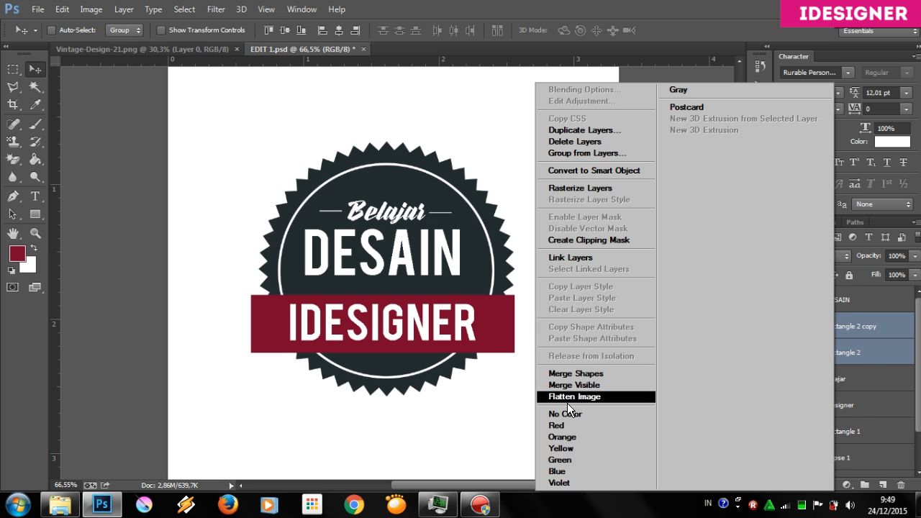
pyautogui.click(568, 373)
pyautogui.scroll(2, 478, 319)
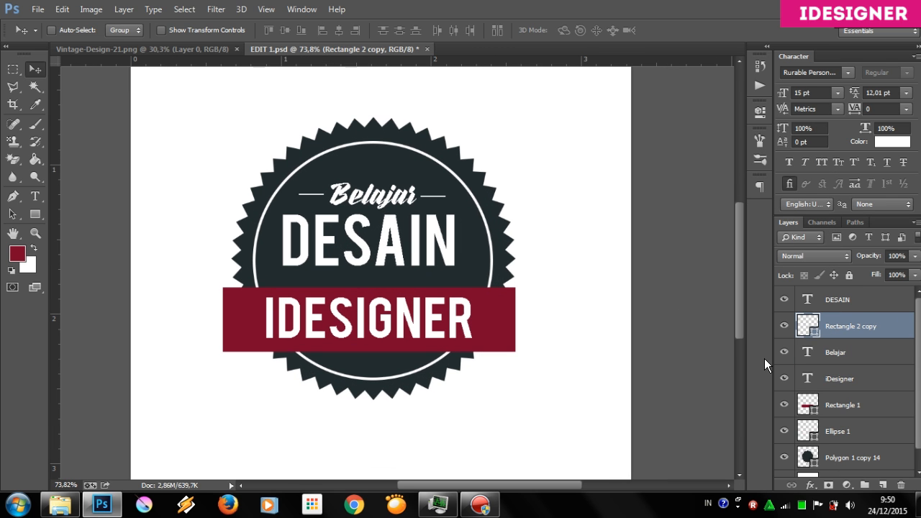
# Try a white rectangle bar beneath the DESAIN text, spanning the width of the word
pyautogui.click(837, 300)
pyautogui.press('u')
pyautogui.scroll(2, 331, 268)
pyautogui.moveTo(288, 282)
pyautogui.mouseDown()
pyautogui.moveTo(430, 302)
pyautogui.moveTo(412, 306)
pyautogui.moveTo(351, 280)
pyautogui.moveTo(471, 278)
pyautogui.mouseUp()
pyautogui.click(567, 185)
pyautogui.click(601, 210)
# Fit the white bar between DESAIN and the red rectangle, scaling its height to 132%
pyautogui.press('v')
pyautogui.hotkey('ctrl', 't')
pyautogui.moveTo(369, 291)
pyautogui.mouseDown()
pyautogui.moveTo(369, 281)
pyautogui.moveTo(367, 293)
pyautogui.mouseUp()
pyautogui.press('Return')
pyautogui.hotkey('ctrl', 't')
pyautogui.scroll(3, 368, 288)
pyautogui.press('Return')
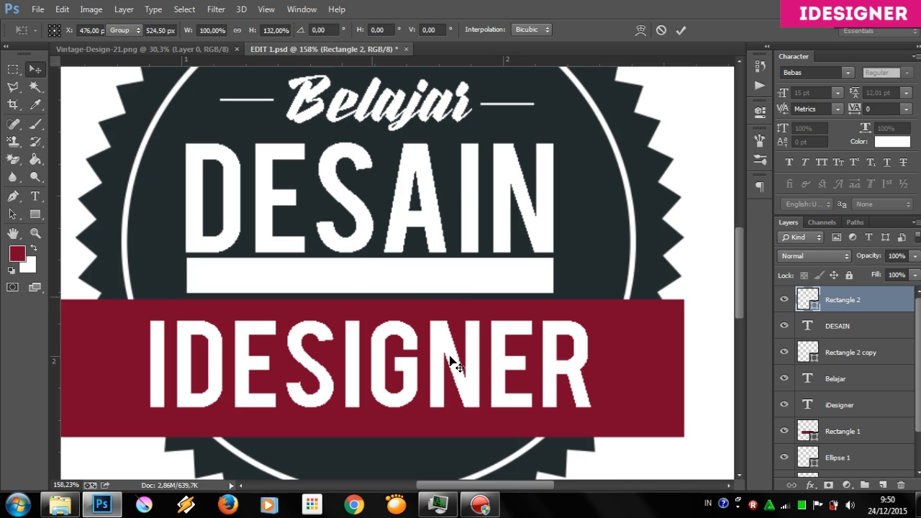
# Delete the white bar beneath the DESAIN text
pyautogui.scroll(-6, 432, 344)
pyautogui.scroll(3, 417, 330)
pyautogui.press('Delete')
# Duplicate the DESAIN text just below itself and change the copy's wording to "b a r e n g"
pyautogui.moveTo(412, 247); pyautogui.dragTo(409, 279)
pyautogui.click(39, 195)
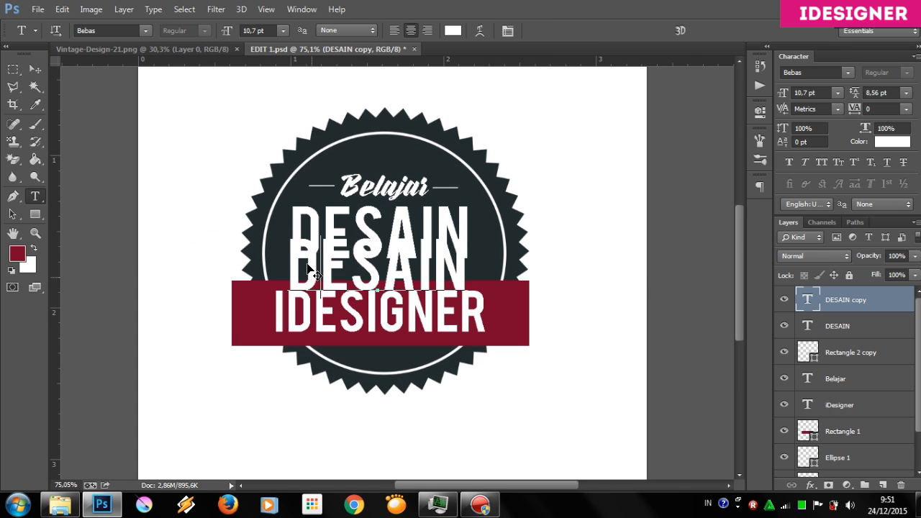
pyautogui.doubleClick(312, 272)
pyautogui.write('B A R E  n g')
pyautogui.hotkey('ctrl', 'Return')
# Shrink the "b a r e n g" text and fit it between DESAIN and the red banner
pyautogui.hotkey('ctrl', 't')
pyautogui.moveTo(507, 299); pyautogui.dragTo(387, 280)
pyautogui.press('Return')
pyautogui.hotkey('shift', 'Up')
pyautogui.hotkey('shift', 'Up')
pyautogui.scroll(3, 410, 253)
pyautogui.hotkey('ctrl', 't')
pyautogui.press('Return')
pyautogui.scroll(-7, 425, 286)
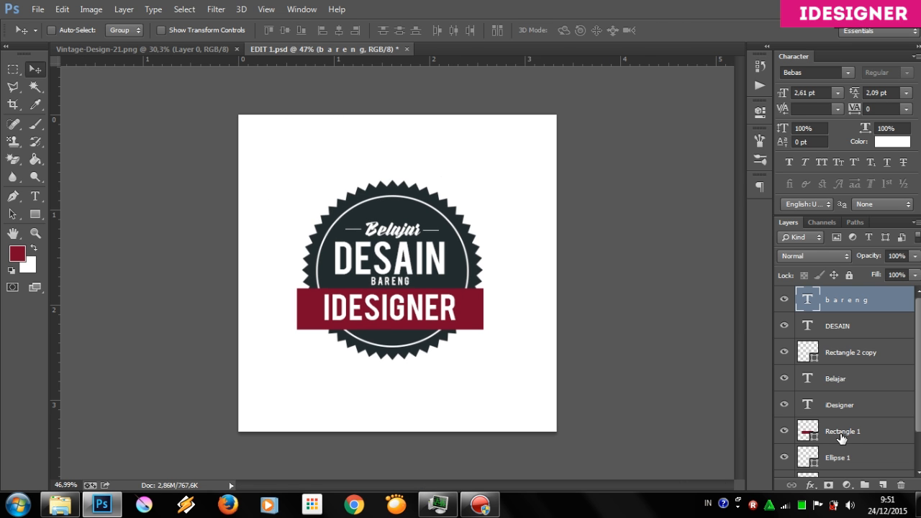
# Centre all badge layers horizontally on the canvas
pyautogui.hotkey('alt', 'ctrl', 'a')
pyautogui.hotkey('ctrl', 'a')
pyautogui.click(339, 32)
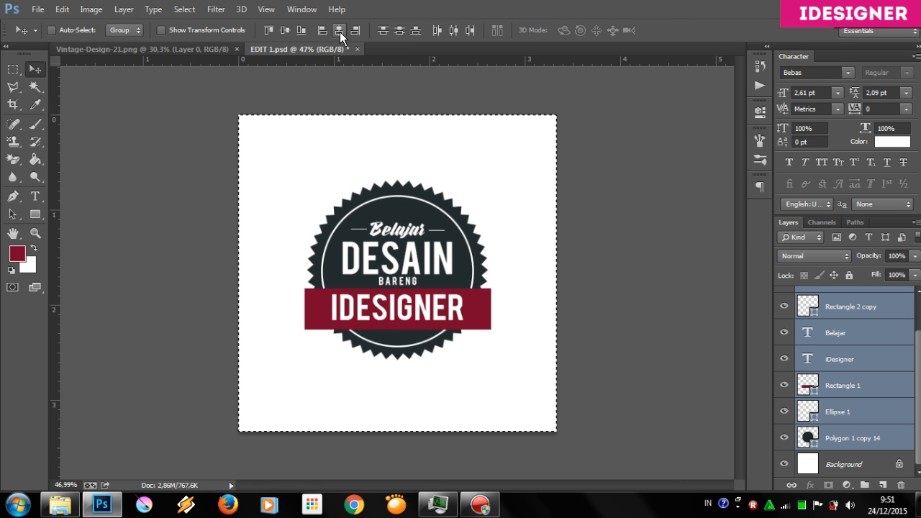
pyautogui.hotkey('ctrl', 'd')
# Enlarge the whole badge proportionally and centre it horizontally on the canvas again
pyautogui.hotkey('ctrl', 't')
pyautogui.keyDown('shift'); pyautogui.moveTo(305, 180); pyautogui.dragTo(267, 143); pyautogui.keyUp('shift')
pyautogui.press('Return')
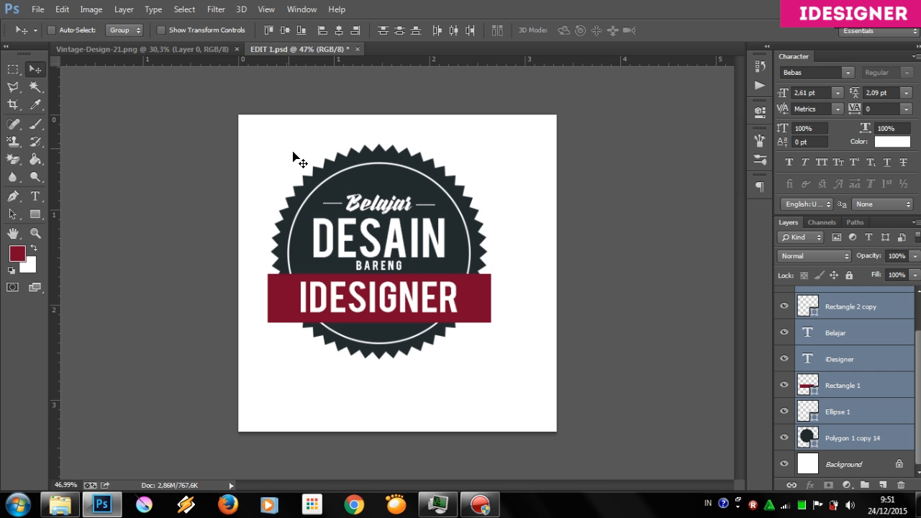
pyautogui.hotkey('ctrl', 'a')
pyautogui.click(339, 31)
# Nudge the banner and text layers slightly upwards within the badge, leaving out the polygon and white circle
pyautogui.keyDown('ctrl'); pyautogui.click(851, 441); pyautogui.keyUp('ctrl')
pyautogui.keyDown('ctrl'); pyautogui.click(835, 412); pyautogui.keyUp('ctrl')
pyautogui.scroll(2, 835, 414)
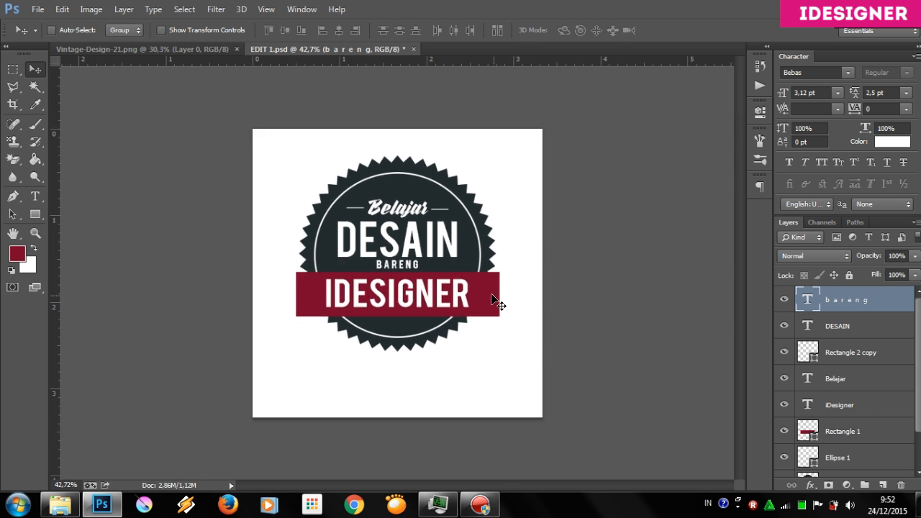
# Duplicate the red banner, narrow the copy to a small block behind the banner's lower left end, and stack it beneath Rectangle 1
pyautogui.scroll(1, 493, 297)
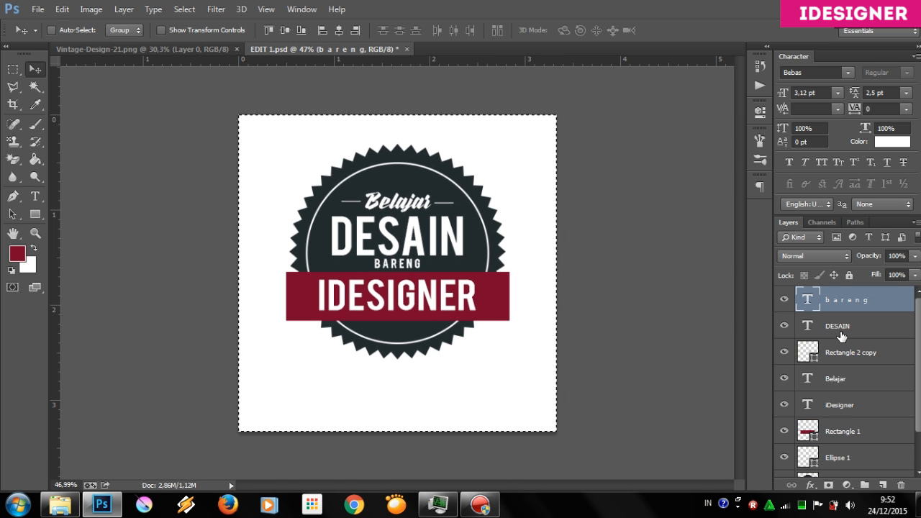
pyautogui.scroll(1, 588, 306)
pyautogui.click(842, 431)
pyautogui.keyDown('alt'); pyautogui.moveTo(504, 299); pyautogui.dragTo(481, 361); pyautogui.keyUp('alt')
pyautogui.hotkey('ctrl', 't')
pyautogui.moveTo(500, 362); pyautogui.dragTo(308, 362)
pyautogui.moveTo(290, 350); pyautogui.dragTo(305, 314)
pyautogui.press('Return')
pyautogui.moveTo(842, 432); pyautogui.dragTo(842, 467)
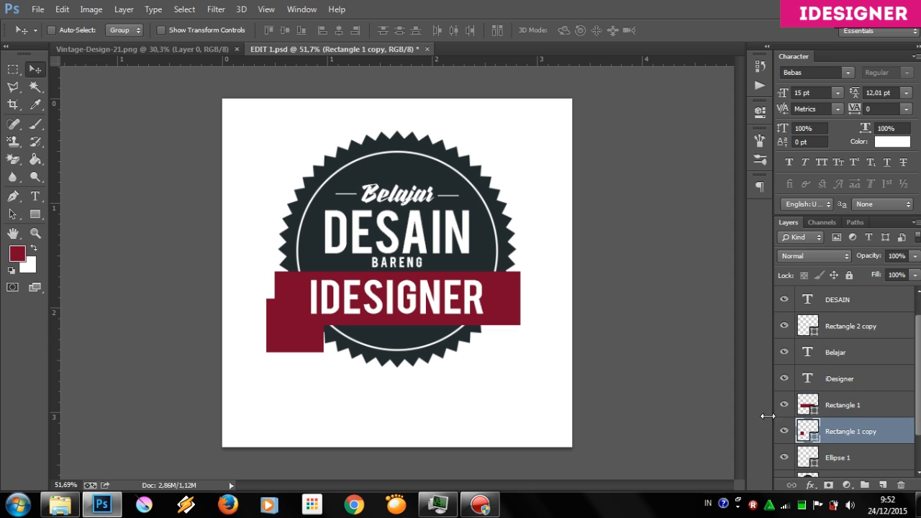
# Change the small block's fill to a slightly lighter red
pyautogui.click(34, 214)
pyautogui.click(123, 30)
pyautogui.click(187, 57)
pyautogui.click(837, 239)
pyautogui.press('v')
pyautogui.scroll(2, 310, 335)
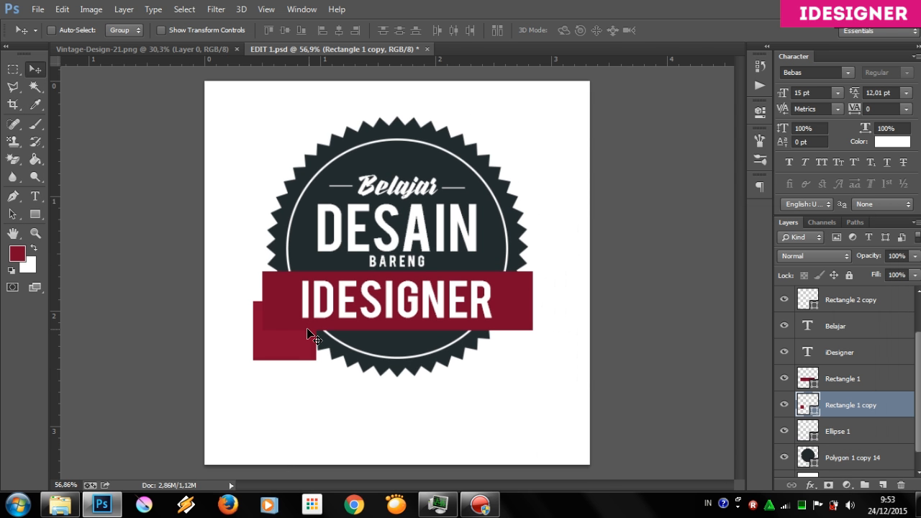
# Hide the main red banner and move the small red block beneath the badge polygon in the layer order
pyautogui.click(784, 379)
pyautogui.moveTo(847, 404); pyautogui.dragTo(841, 468)
pyautogui.scroll(3, 299, 314)
pyautogui.rightClick(850, 459)
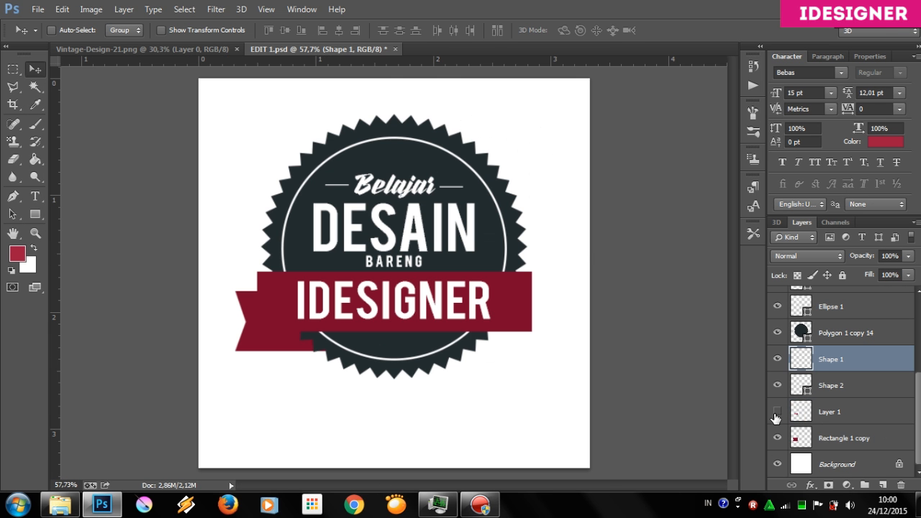
# Group Layer 1 and Rectangle 1 copy, name the group "sayap" and collapse it
pyautogui.click(839, 412)
pyautogui.keyDown('shift'); pyautogui.click(839, 438); pyautogui.keyUp('shift')
pyautogui.rightClick(840, 438)
pyautogui.click(625, 51)
pyautogui.hotkey('ctrl', 'g')
pyautogui.doubleClick(832, 407)
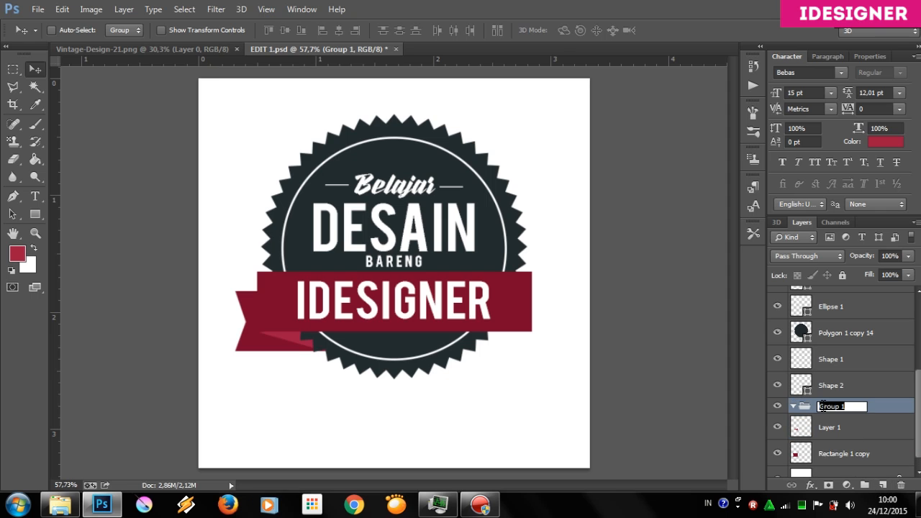
pyautogui.click(850, 433)
pyautogui.keyDown('shift'); pyautogui.click(850, 448); pyautogui.keyUp('shift')
pyautogui.click(794, 407)
# Duplicate the sayap group as "sayap kanan" and flip it horizontally at the banner's opposite end
pyautogui.hotkey('ctrl', 'j')
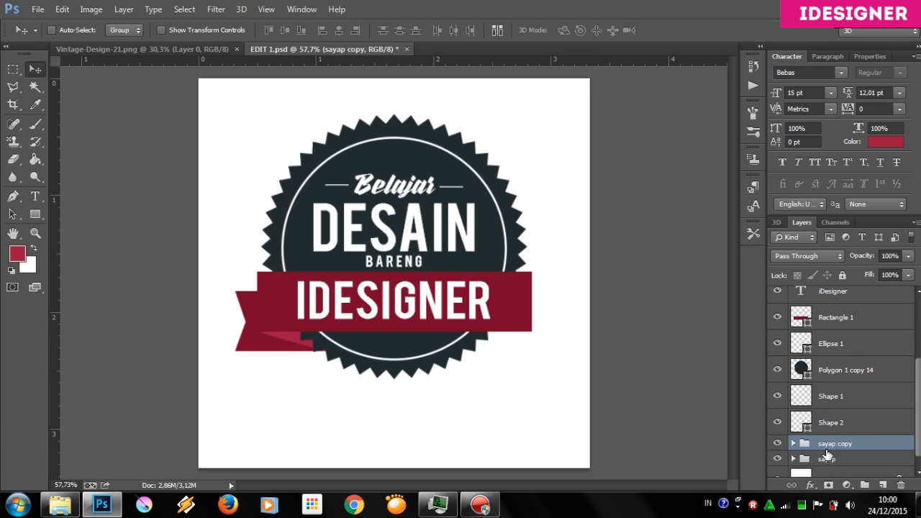
pyautogui.moveTo(475, 355); pyautogui.dragTo(533, 335)
pyautogui.hotkey('ctrl', 't')
pyautogui.rightClick(530, 334)
pyautogui.click(562, 304)
# Align the bottom of the flipped ribbon tail with the original tail using a horizontal guide, then remove the guide
pyautogui.moveTo(455, 62); pyautogui.dragTo(477, 349)
pyautogui.hotkey('shift', 'Down')
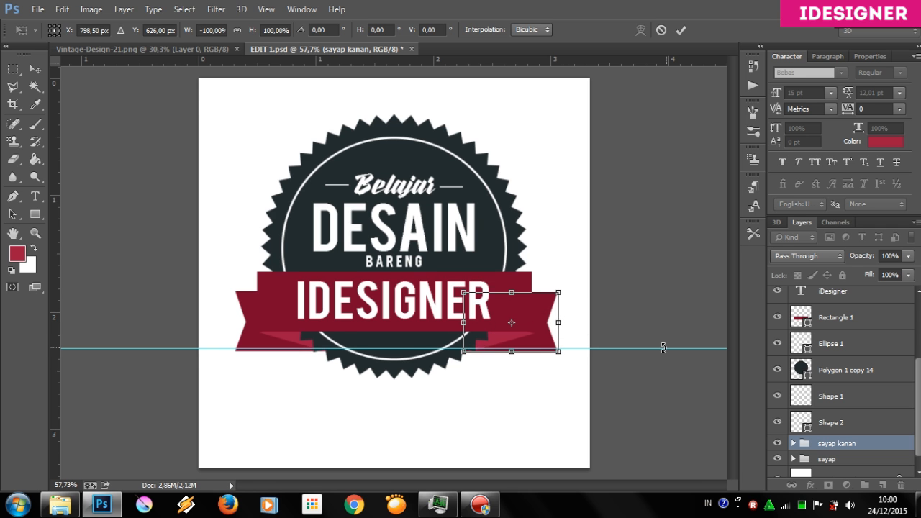
pyautogui.press('Up')
pyautogui.press('Return')
pyautogui.scroll(-3, 651, 383)
pyautogui.moveTo(611, 330); pyautogui.dragTo(629, 453)
pyautogui.scroll(6, 583, 432)
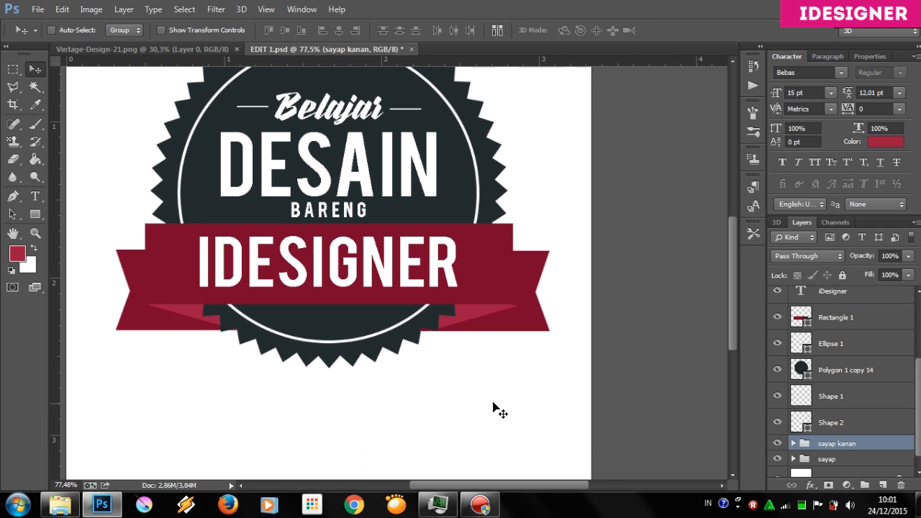
# Nudge the sayap kanan ribbon tail a few pixels left and up
pyautogui.press('Left')
pyautogui.press('Left')
pyautogui.press('Up')
pyautogui.press('Up')
pyautogui.press('Up')
pyautogui.press('Left')
pyautogui.press('Left')
pyautogui.press('Left')
# Check both ribbon tails against a horizontal guide, nudge sayap kanan down one pixel, and clear the guide
pyautogui.moveTo(572, 62); pyautogui.dragTo(532, 308)
pyautogui.scroll(3, 572, 308)
pyautogui.scroll(-3, 533, 308)
pyautogui.scroll(3, 184, 333)
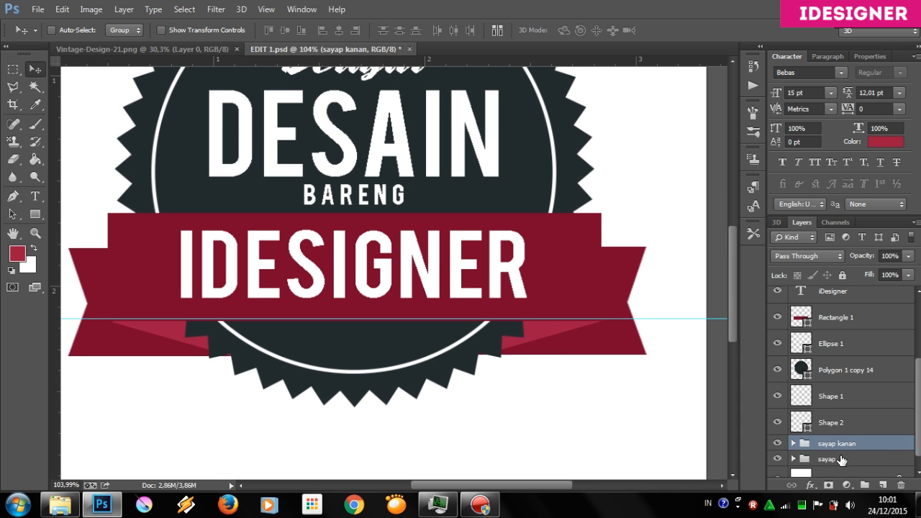
pyautogui.press('Down')
pyautogui.scroll(-1, 861, 448)
pyautogui.scroll(-6, 597, 327)
pyautogui.moveTo(597, 327); pyautogui.dragTo(621, 27)
# Merge the sayap and sayap kanan groups into one layer
pyautogui.scroll(-4, 526, 255)
pyautogui.scroll(3, 526, 254)
pyautogui.keyDown('shift'); pyautogui.click(837, 445); pyautogui.keyUp('shift')
pyautogui.hotkey('ctrl', 'e')
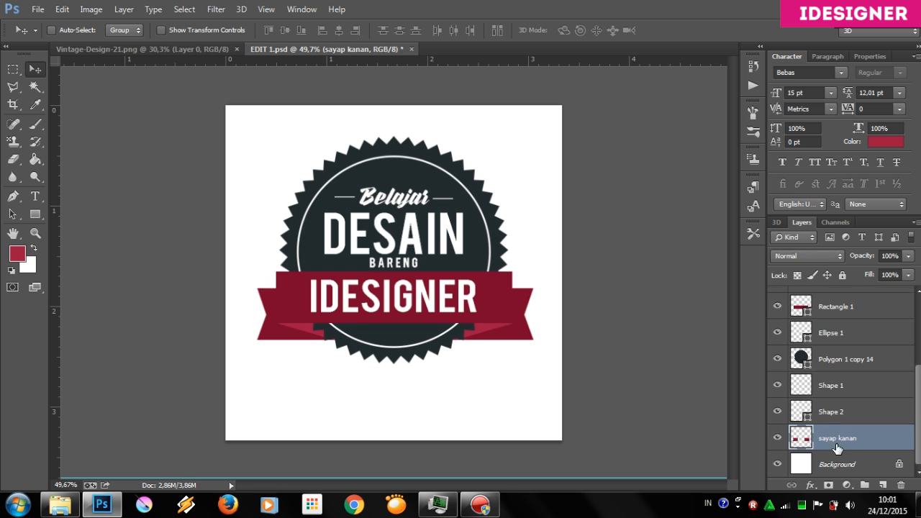
# Select all badge layers up to the bareng text and centre them horizontally
pyautogui.keyDown('shift'); pyautogui.click(835, 335); pyautogui.keyUp('shift')
pyautogui.scroll(3, 835, 335)
pyautogui.keyDown('shift'); pyautogui.click(832, 306); pyautogui.keyUp('shift')
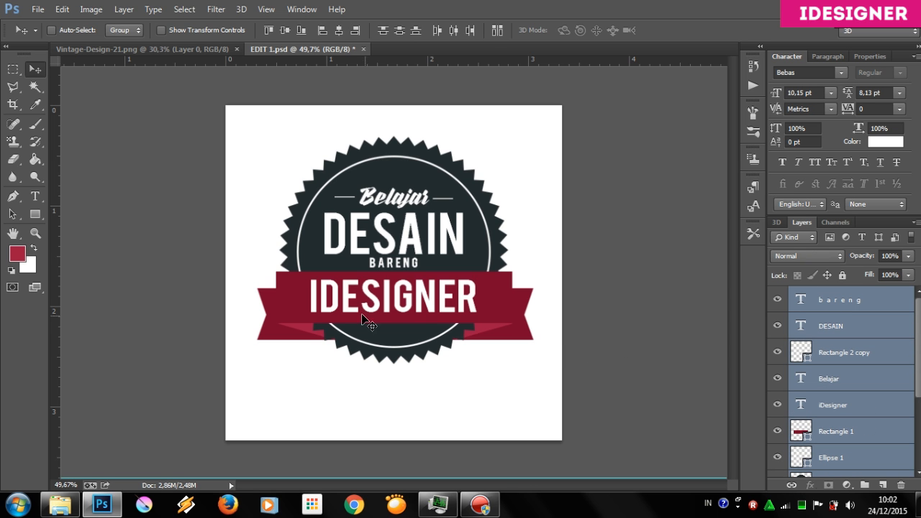
pyautogui.click(340, 30)
# Create small white dots with the Ellipse tool in the space before BARENG
pyautogui.click(837, 306)
pyautogui.scroll(3, 384, 271)
pyautogui.click(34, 214)
pyautogui.click(86, 236)
pyautogui.scroll(2, 224, 232)
pyautogui.moveTo(295, 262)
pyautogui.mouseDown()
pyautogui.moveTo(306, 272)
pyautogui.moveTo(352, 267)
pyautogui.mouseUp()
pyautogui.click(782, 136)
pyautogui.click(779, 198)
pyautogui.click(35, 69)
pyautogui.hotkey('ctrl', 'z')
# Combine the dots into a row of six and scale it to about 113 px wide before BARENG
pyautogui.keyDown('shift'); pyautogui.click(843, 348); pyautogui.keyUp('shift')
pyautogui.hotkey('ctrl', 'e')
pyautogui.moveTo(336, 271)
pyautogui.mouseDown()
pyautogui.moveTo(393, 270)
pyautogui.moveTo(339, 274)
pyautogui.mouseUp()
pyautogui.keyDown('shift'); pyautogui.click(839, 322); pyautogui.keyUp('shift')
pyautogui.scroll(-5, 351, 275)
pyautogui.scroll(5, 340, 272)
pyautogui.hotkey('ctrl', 't')
pyautogui.moveTo(282, 275); pyautogui.dragTo(301, 275)
pyautogui.press('Return')
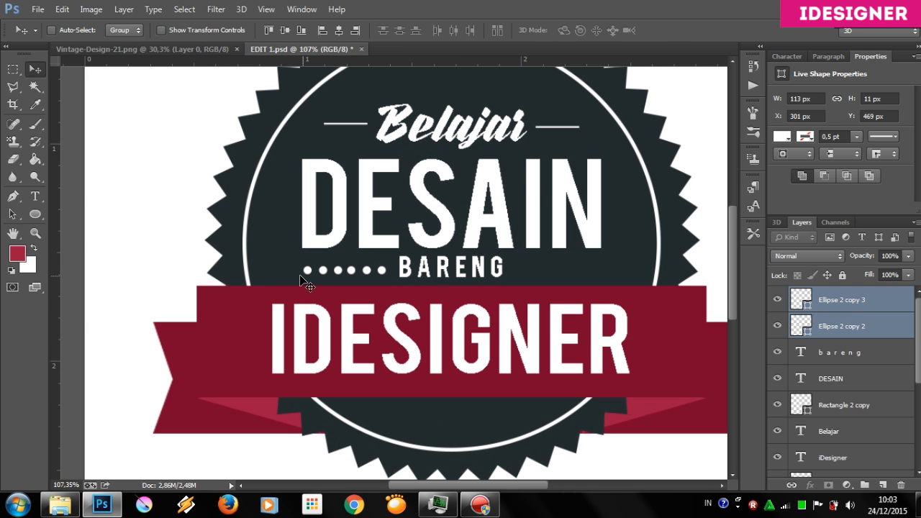
# Align the row of dots with the vertical middle of BARENG using a horizontal guide, then hide the guide
pyautogui.moveTo(299, 61); pyautogui.dragTo(383, 268)
pyautogui.scroll(4, 548, 266)
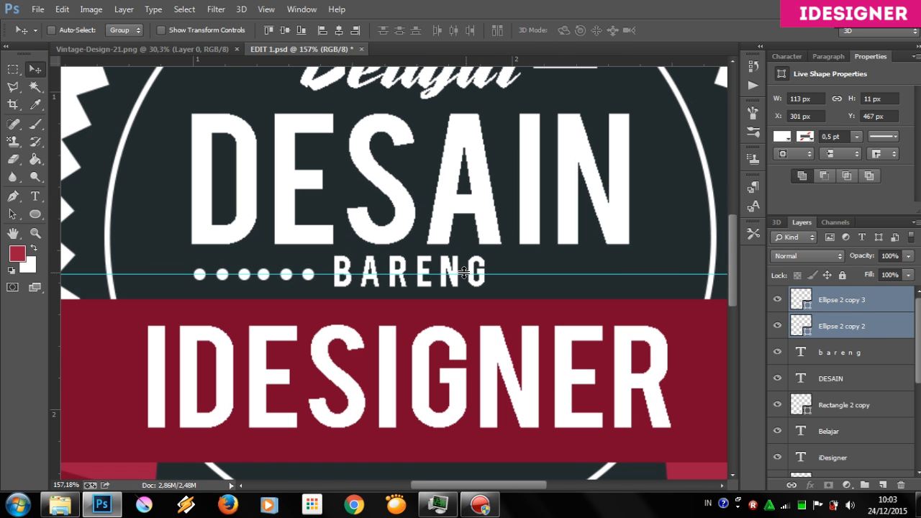
pyautogui.click(852, 352)
pyautogui.scroll(-4, 828, 353)
pyautogui.click(807, 303)
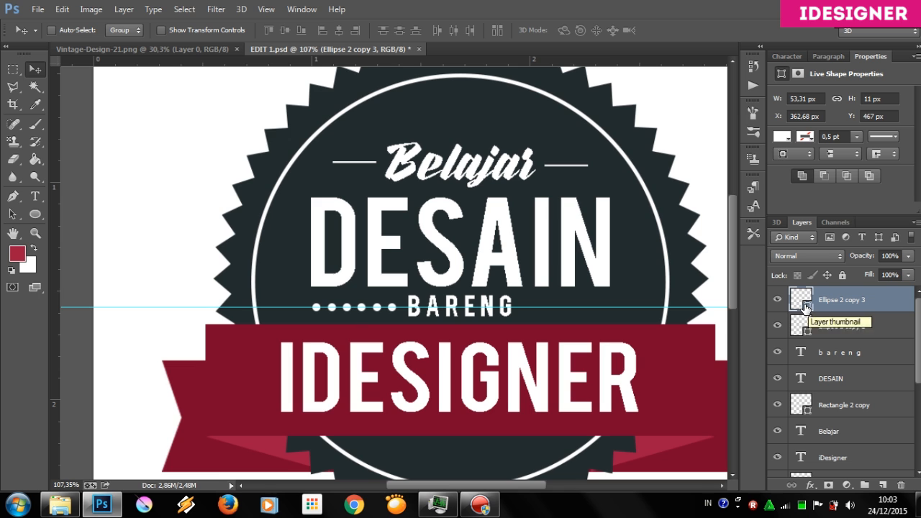
pyautogui.hotkey('ctrl', ';')
# Merge the two dot layers into one and place a copy of the row after BARENG
pyautogui.scroll(-6, 411, 262)
pyautogui.scroll(2, 411, 261)
pyautogui.scroll(-3, 411, 261)
pyautogui.keyDown('shift'); pyautogui.click(841, 325); pyautogui.keyUp('shift')
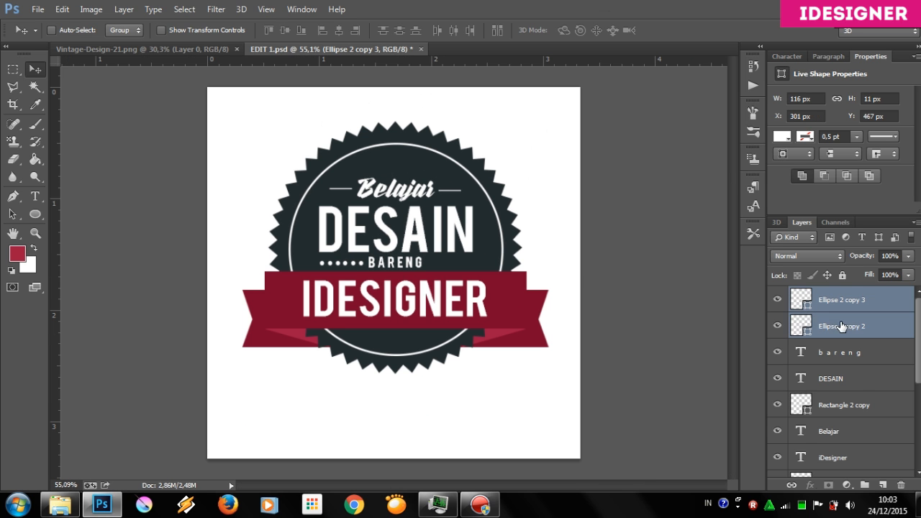
pyautogui.hotkey('ctrl', 'e')
pyautogui.moveTo(460, 266); pyautogui.dragTo(458, 262)
pyautogui.press('m')
pyautogui.moveTo(204, 235)
pyautogui.mouseDown()
pyautogui.moveTo(435, 276)
pyautogui.moveTo(605, 288)
pyautogui.mouseUp()
pyautogui.press('v')
pyautogui.keyDown('shift'); pyautogui.click(843, 318); pyautogui.keyUp('shift')
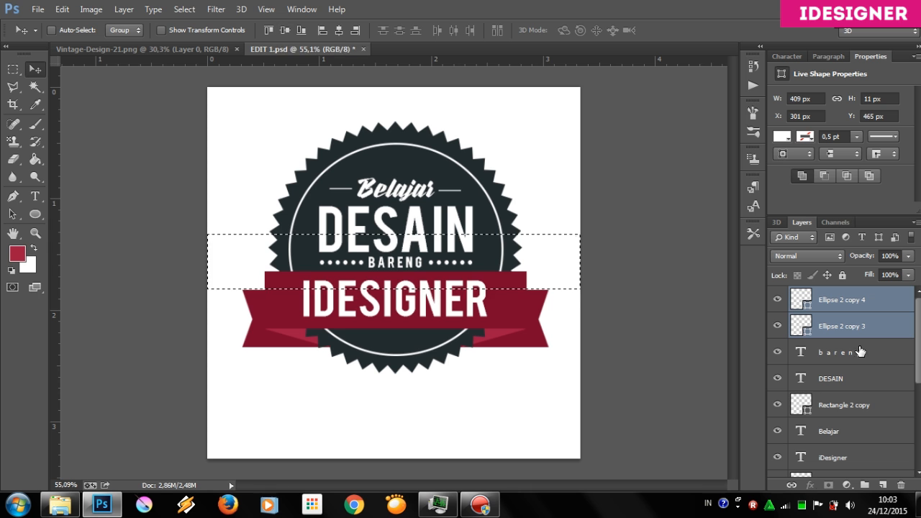
pyautogui.keyDown('shift'); pyautogui.click(839, 352); pyautogui.keyUp('shift')
# Merge the two rows of dots beside BARENG into one shape layer
pyautogui.click(839, 300)
pyautogui.hotkey('ctrl', 'd')
pyautogui.keyDown('shift'); pyautogui.click(839, 328); pyautogui.keyUp('shift')
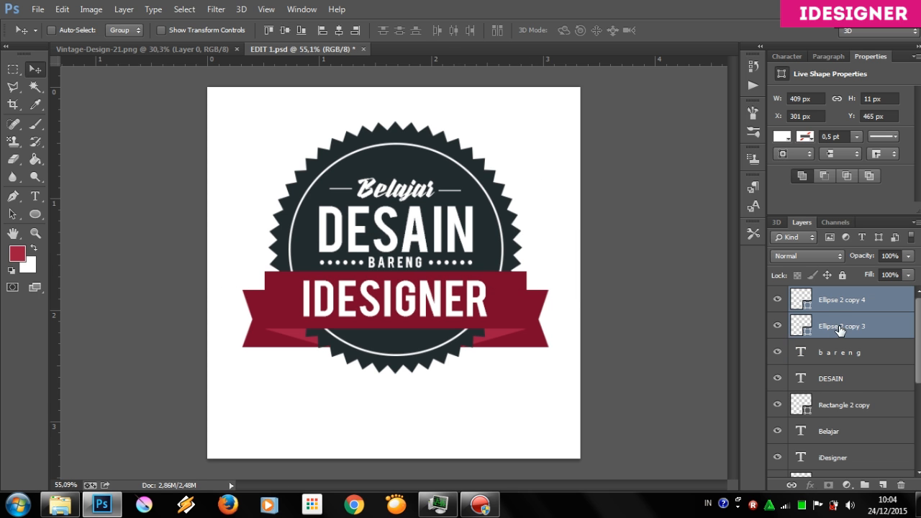
pyautogui.hotkey('ctrl', 'e')
pyautogui.scroll(-1, 460, 236)
# Marquee-select the whole canvas and centre the DESAIN text horizontally within it
pyautogui.press('m')
pyautogui.moveTo(216, 98); pyautogui.dragTo(659, 448)
pyautogui.press('v')
pyautogui.click(831, 352)
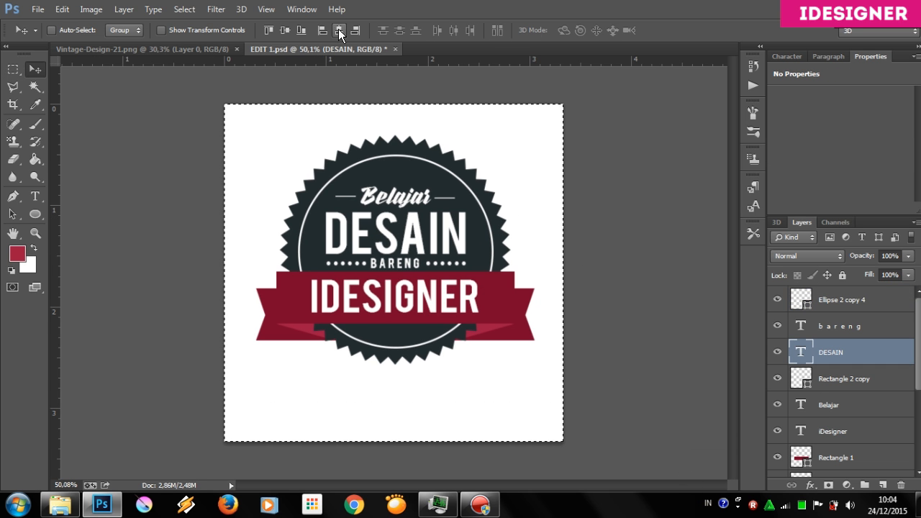
pyautogui.hotkey('ctrl', '-')
# Select all badge layers from the dots down to the ribbon tails and centre them horizontally on the canvas
pyautogui.click(830, 381)
pyautogui.click(841, 301)
pyautogui.keyDown('shift'); pyautogui.click(841, 326); pyautogui.keyUp('shift')
pyautogui.keyDown('shift'); pyautogui.click(841, 430); pyautogui.keyUp('shift')
pyautogui.scroll(-6, 841, 432)
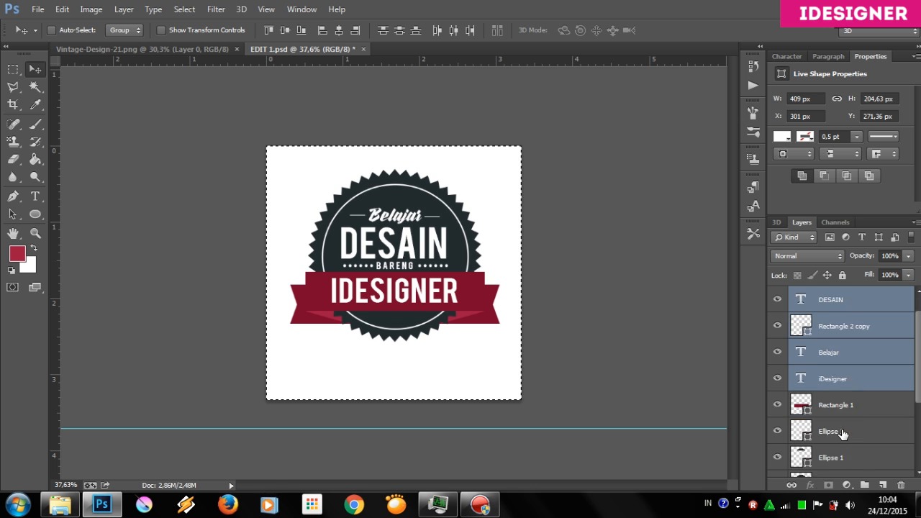
pyautogui.keyDown('shift'); pyautogui.click(842, 444); pyautogui.keyUp('shift')
pyautogui.click(338, 32)
# Move the ribbon tails, the red banner and the iDesigner text down together by six nudges
pyautogui.click(840, 437)
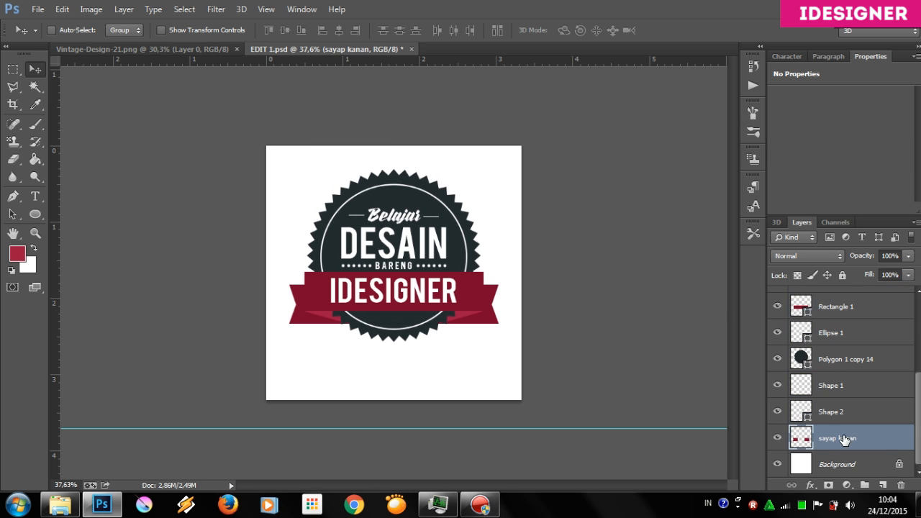
pyautogui.keyDown('ctrl'); pyautogui.click(838, 306); pyautogui.keyUp('ctrl')
pyautogui.scroll(1, 843, 331)
pyautogui.keyDown('ctrl'); pyautogui.click(843, 308); pyautogui.keyUp('ctrl')
pyautogui.press('Down')
pyautogui.press('Down')
pyautogui.press('Down')
pyautogui.press('Down')
pyautogui.press('Down')
pyautogui.press('Down')
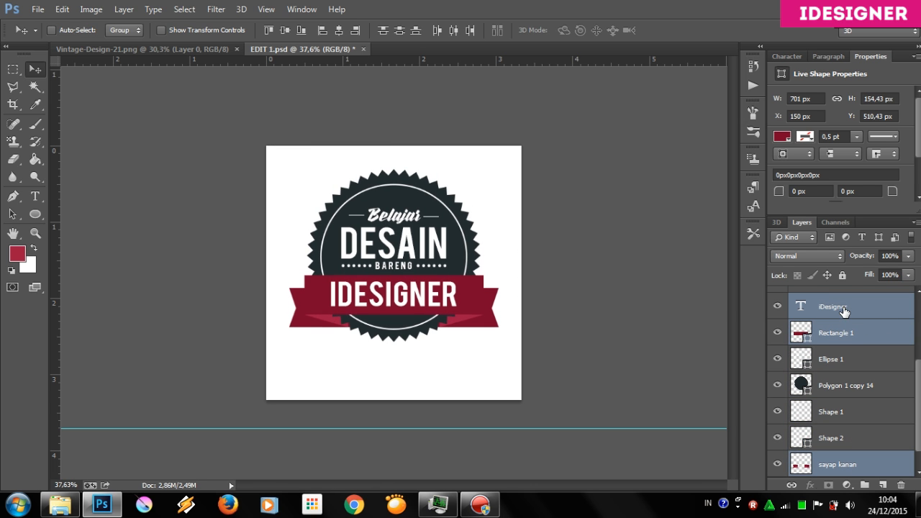
pyautogui.scroll(2, 856, 339)
pyautogui.click(837, 353)
pyautogui.hotkey('ctrl', '+')
pyautogui.hotkey('ctrl', '+')
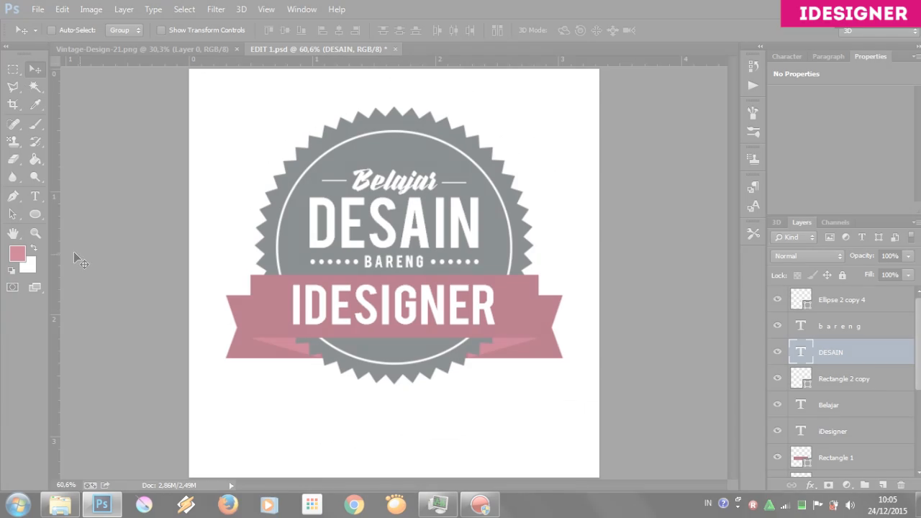